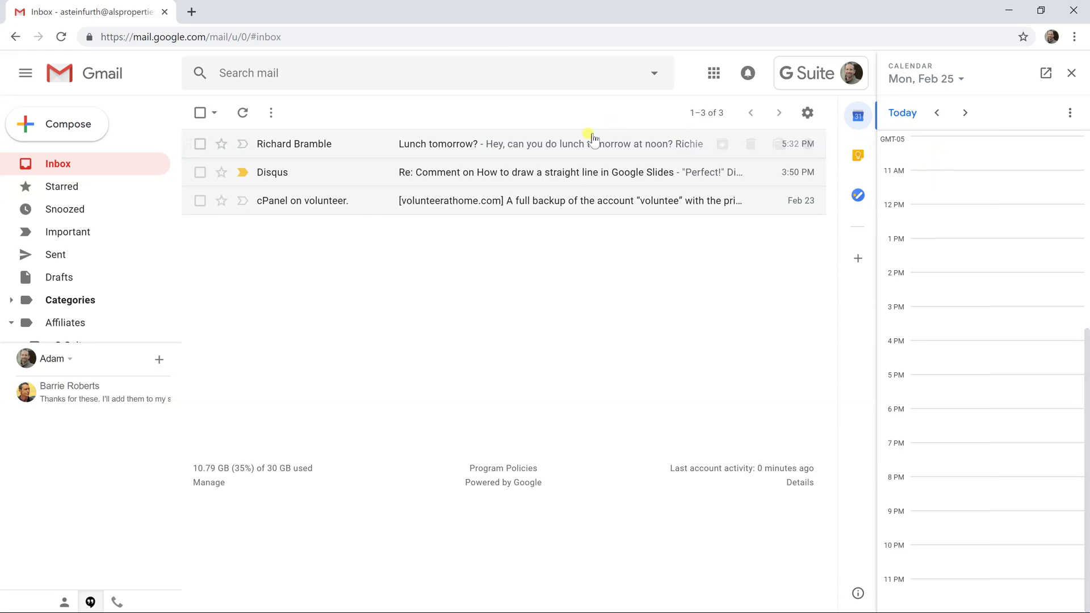
Open the 'Lunch tomorrow?' email and its More actions menu to create an event.
{"action": "left_click", "coordinate": [523, 154]}
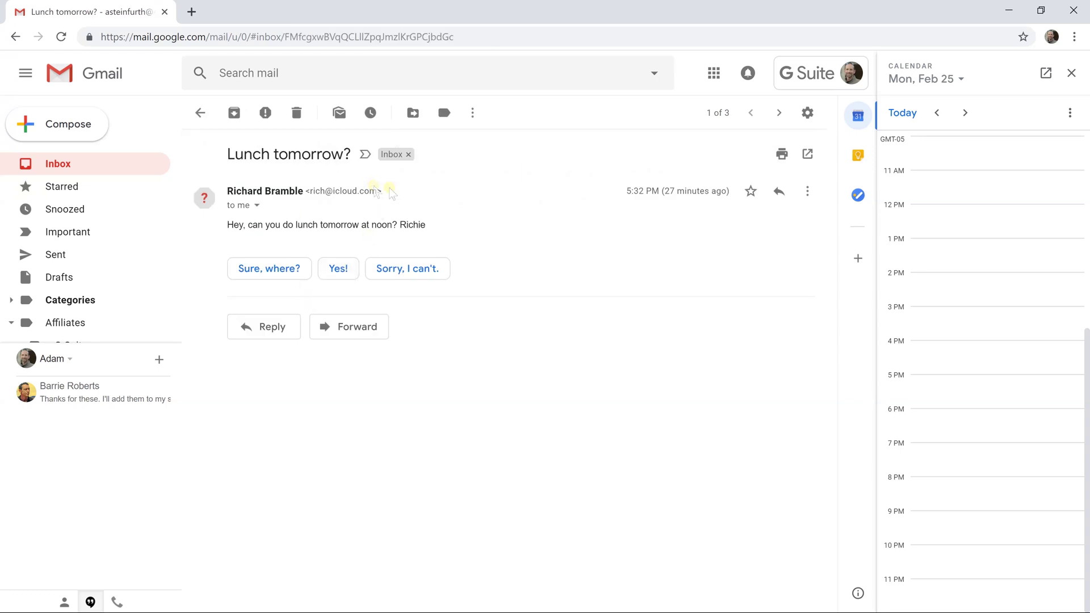
{"action": "left_click", "coordinate": [471, 114]}
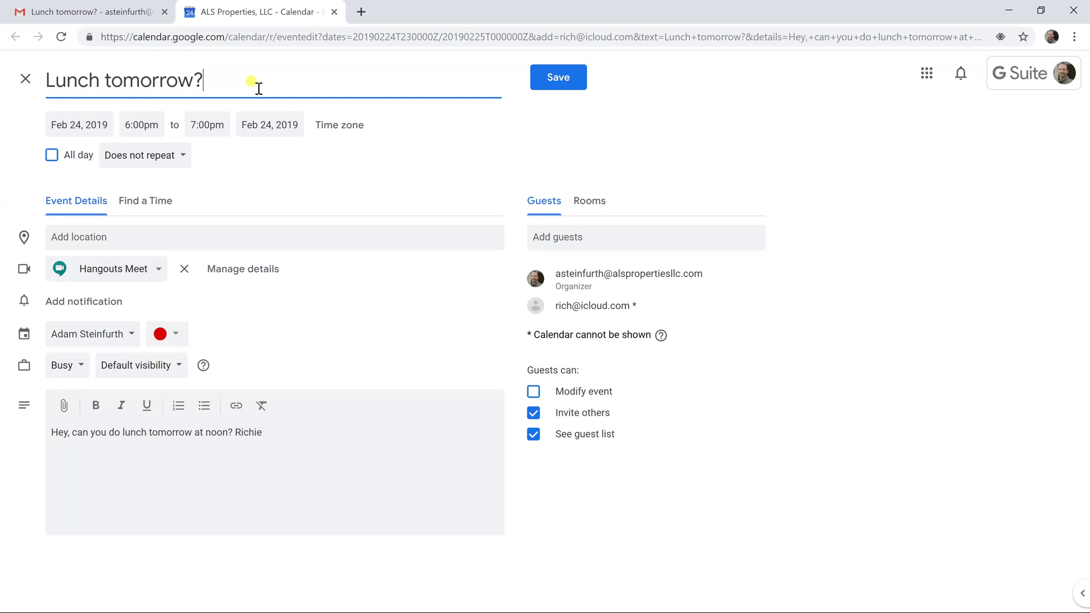
Remove the '?' from the event title and move the event to February 25.
{"action": "key", "text": "BackSpace"}
{"action": "left_click", "coordinate": [106, 123]}
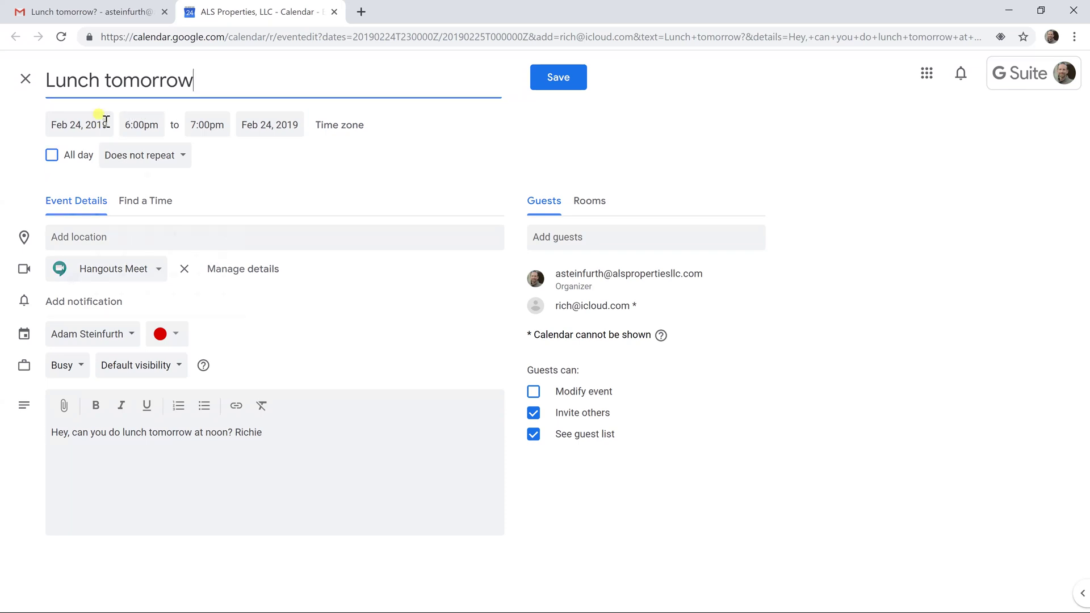
{"action": "left_click", "coordinate": [95, 275]}
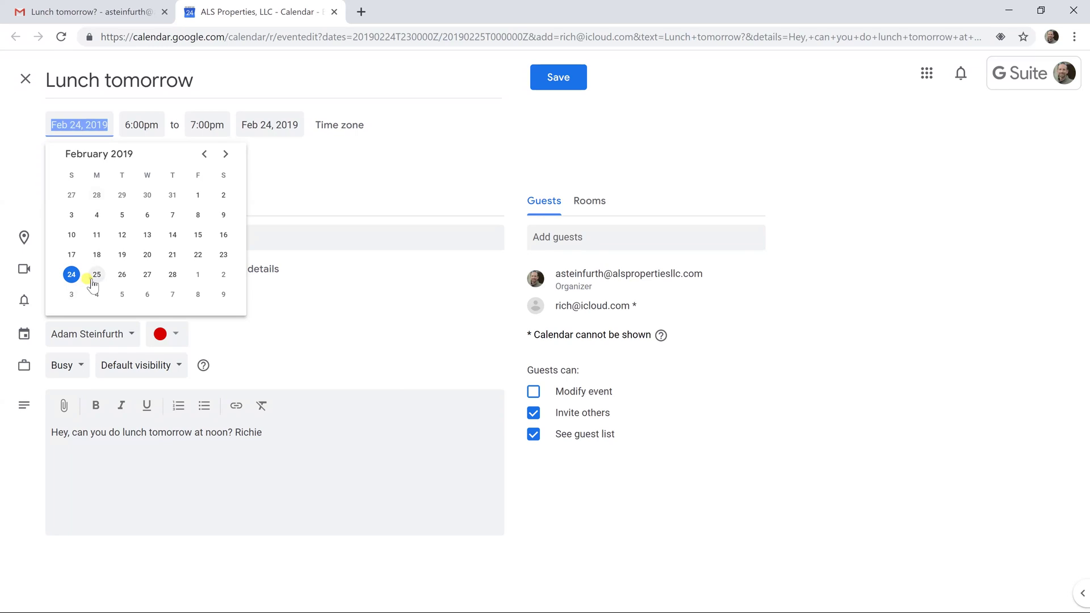
Set the start time to 12:00pm and keep the 1:00pm end time.
{"action": "left_click", "coordinate": [150, 127]}
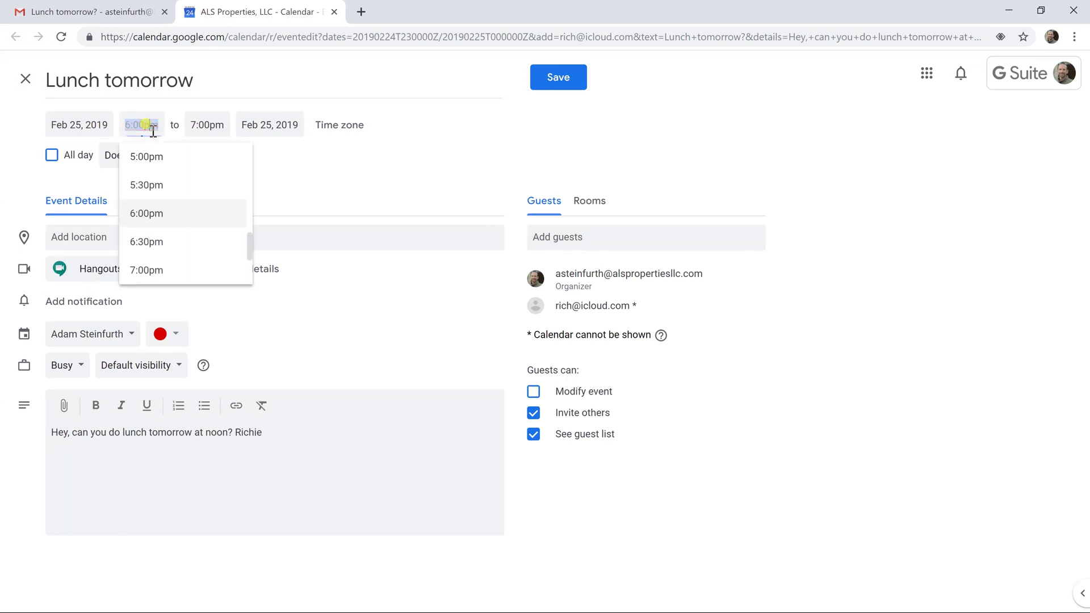
{"action": "type", "text": "12:00"}
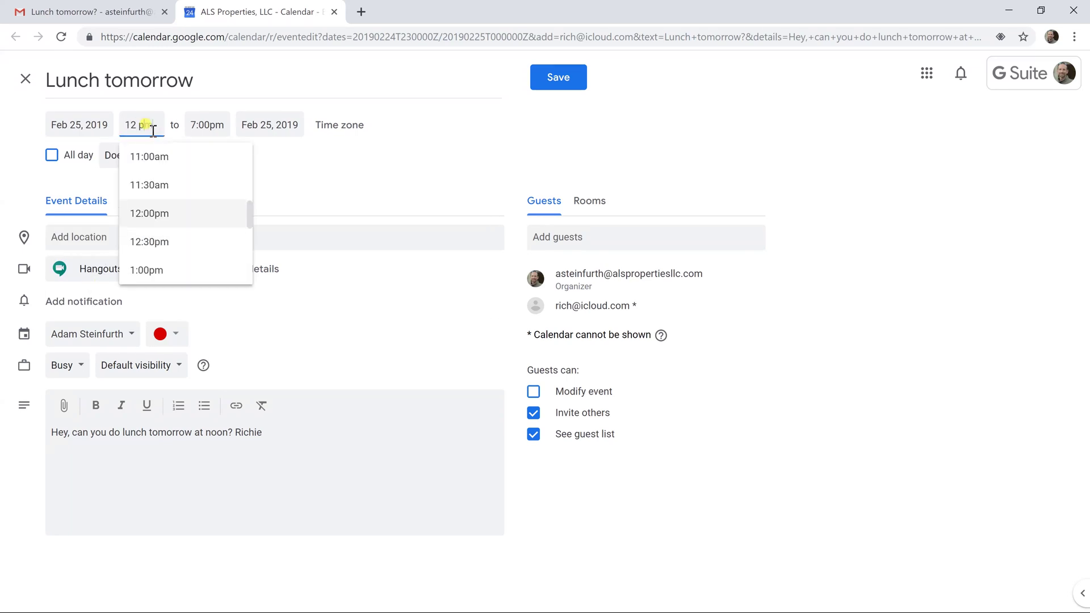
{"action": "key", "text": "Tab"}
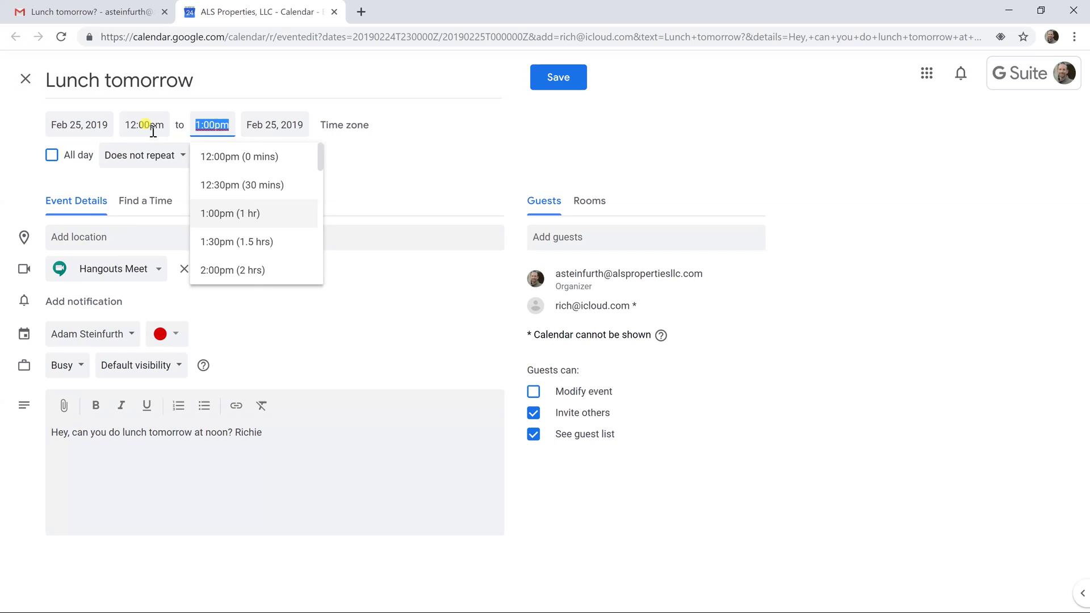
{"action": "key", "text": "Tab"}
{"action": "key", "text": "Tab"}
{"action": "left_click", "coordinate": [312, 304]}
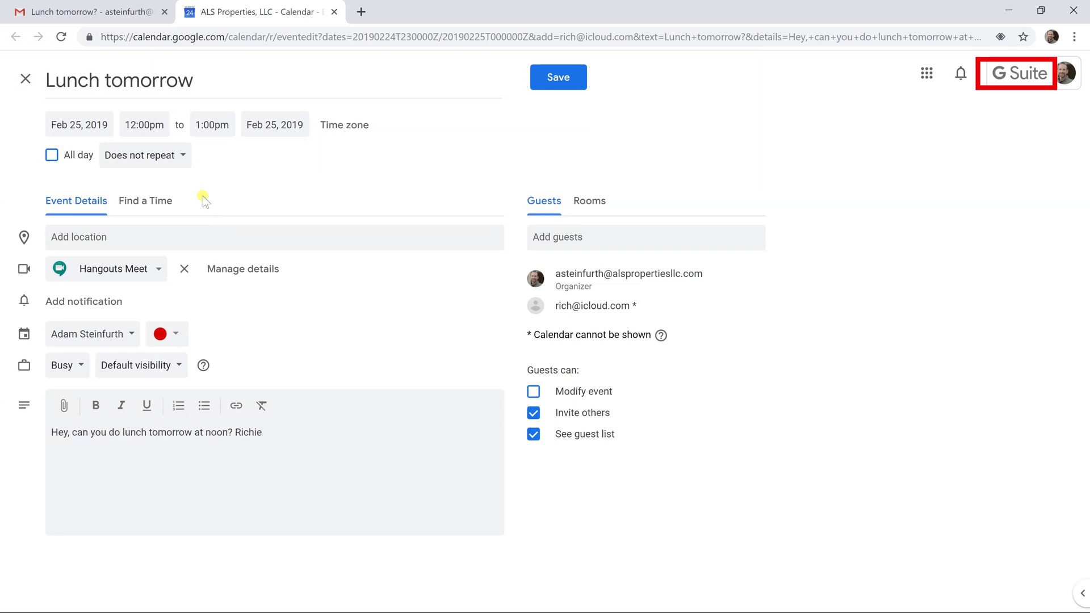
{"action": "left_click", "coordinate": [156, 205]}
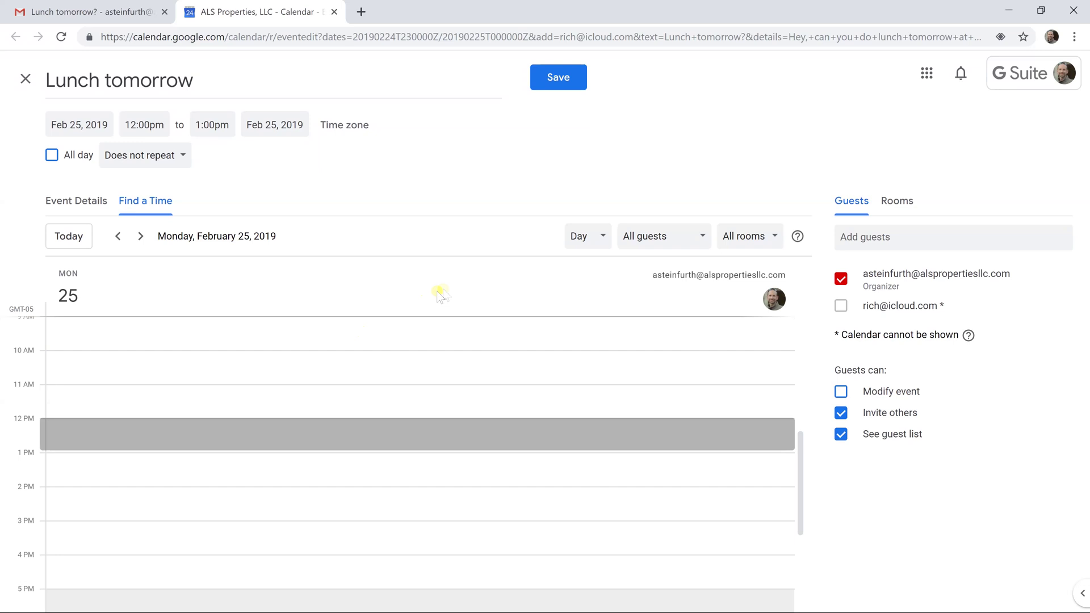
{"action": "left_click", "coordinate": [83, 198]}
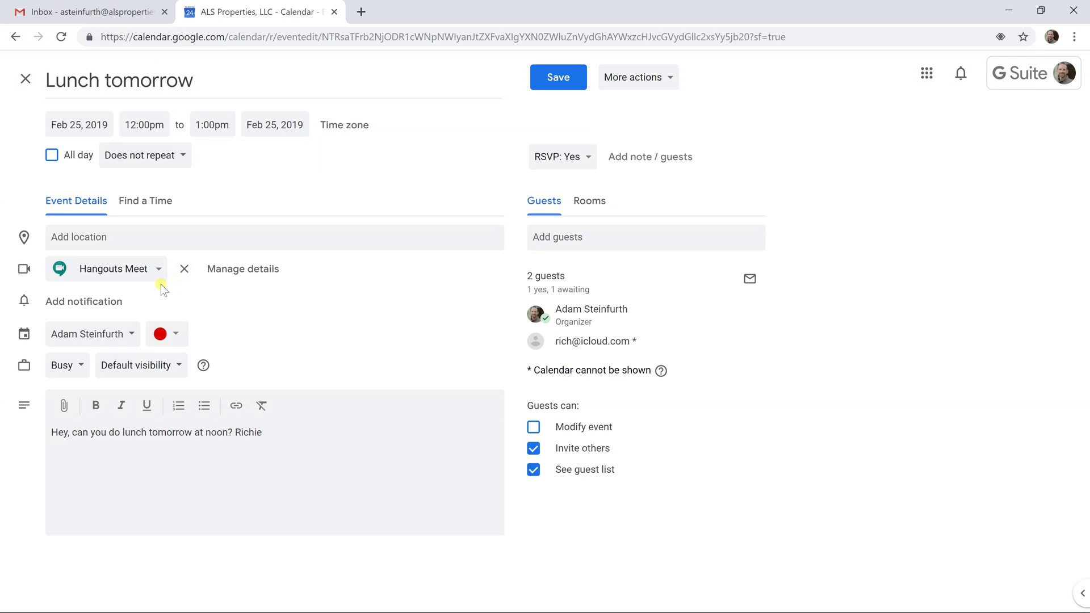
Add a reminder, save the event sending the guest invitation, and show Monday Feb 25.
{"action": "left_click", "coordinate": [108, 303]}
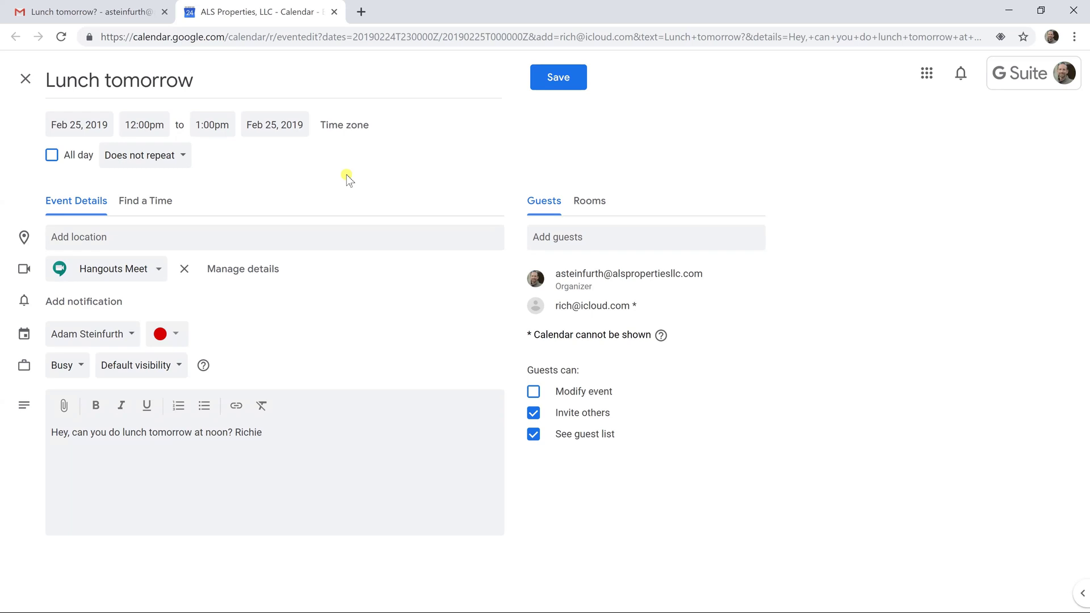
{"action": "left_click", "coordinate": [541, 80]}
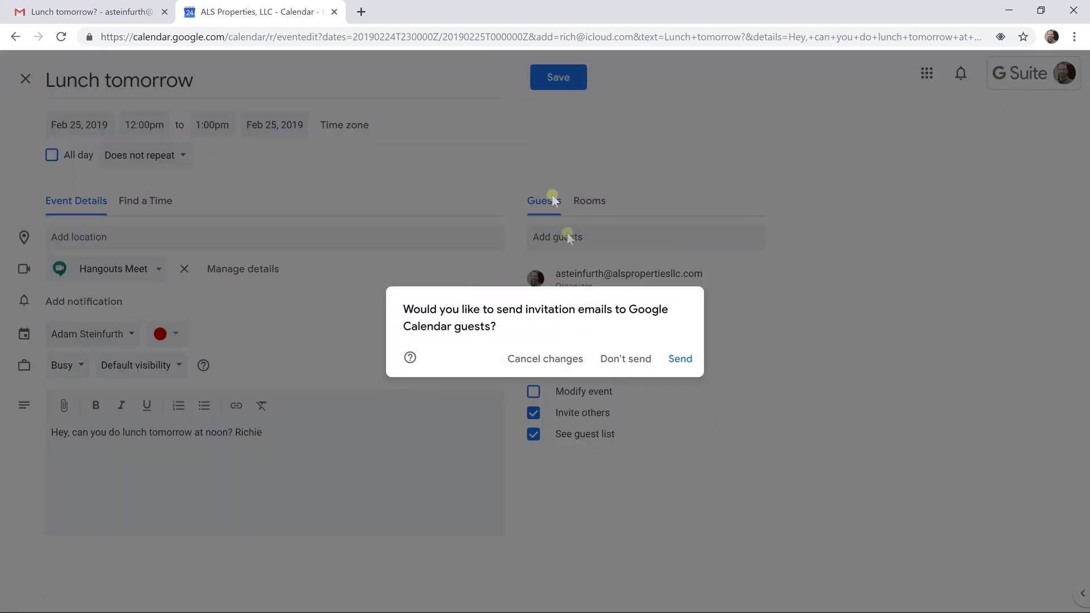
{"action": "left_click", "coordinate": [677, 360]}
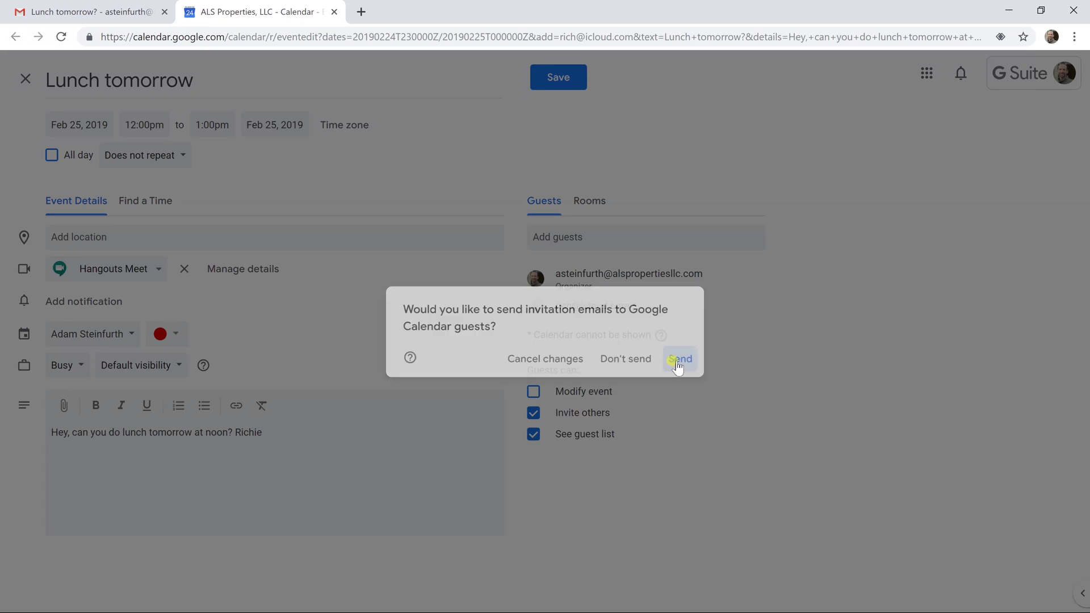
{"action": "left_click", "coordinate": [676, 362]}
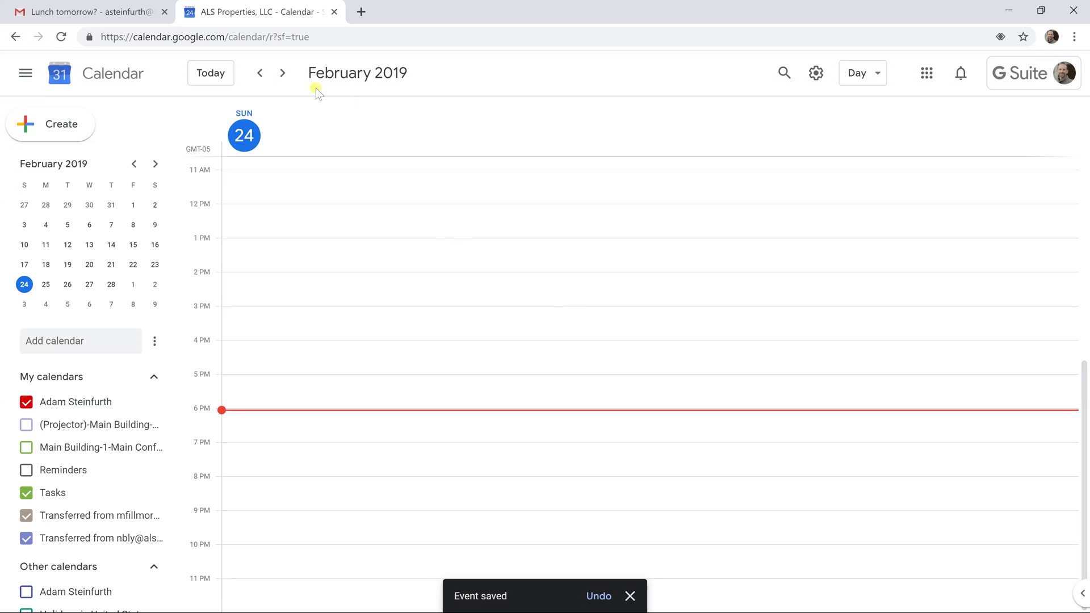
{"action": "left_click", "coordinate": [286, 82]}
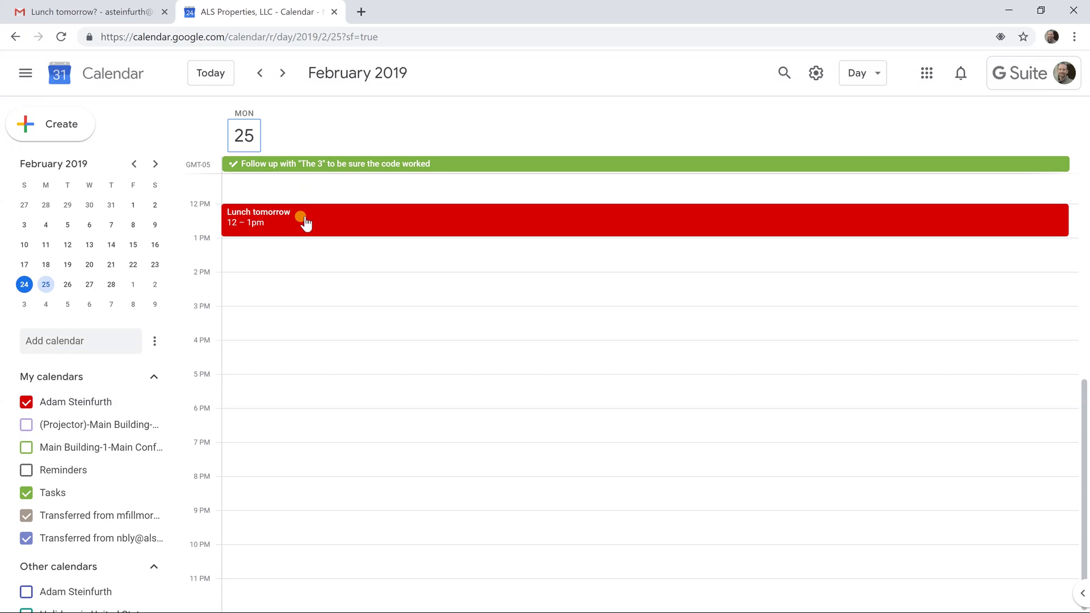
Back in Gmail, archive the 'Lunch tomorrow?' email, then undo it with Z.
{"action": "left_click", "coordinate": [127, 12]}
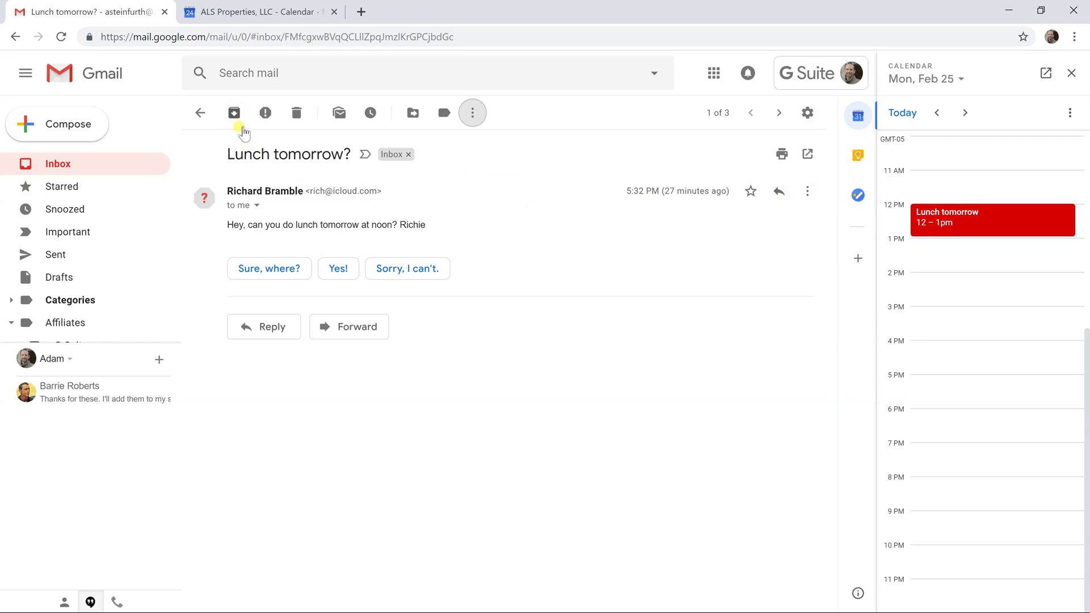
{"action": "left_click", "coordinate": [235, 113]}
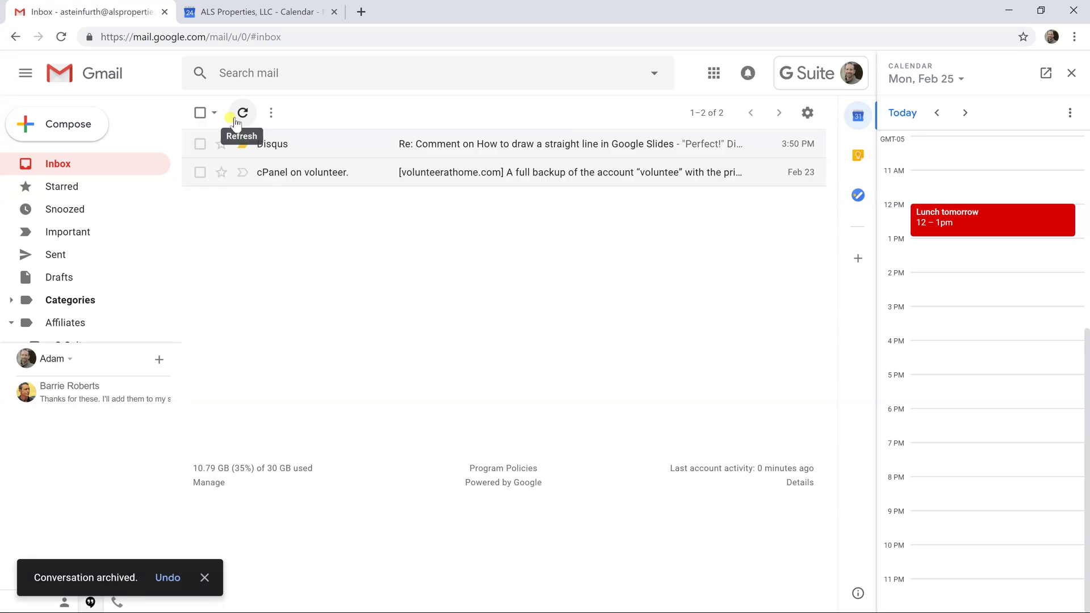
{"action": "key", "text": "z"}
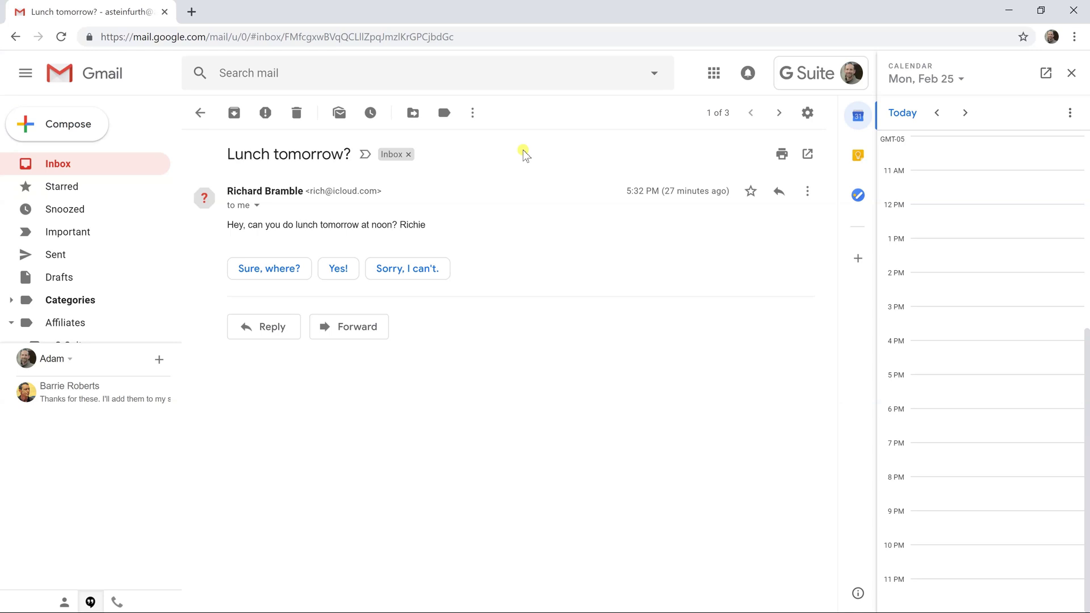
Snooze the 'Lunch tomorrow?' email until Tomorrow, Mon 8:00 AM, using the B shortcut.
{"action": "key", "text": "b"}
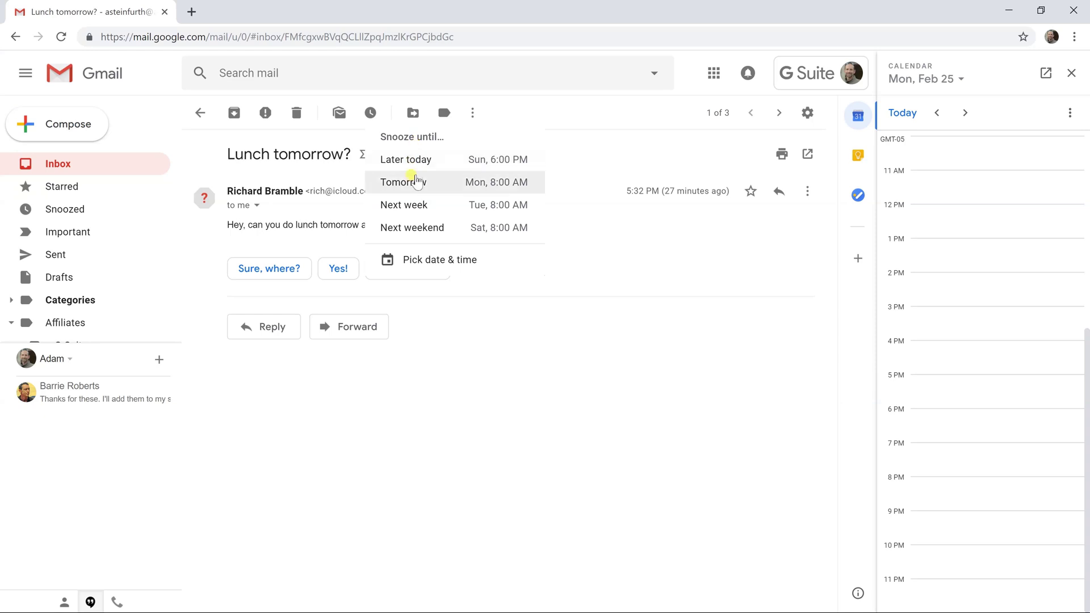
{"action": "left_click", "coordinate": [416, 181]}
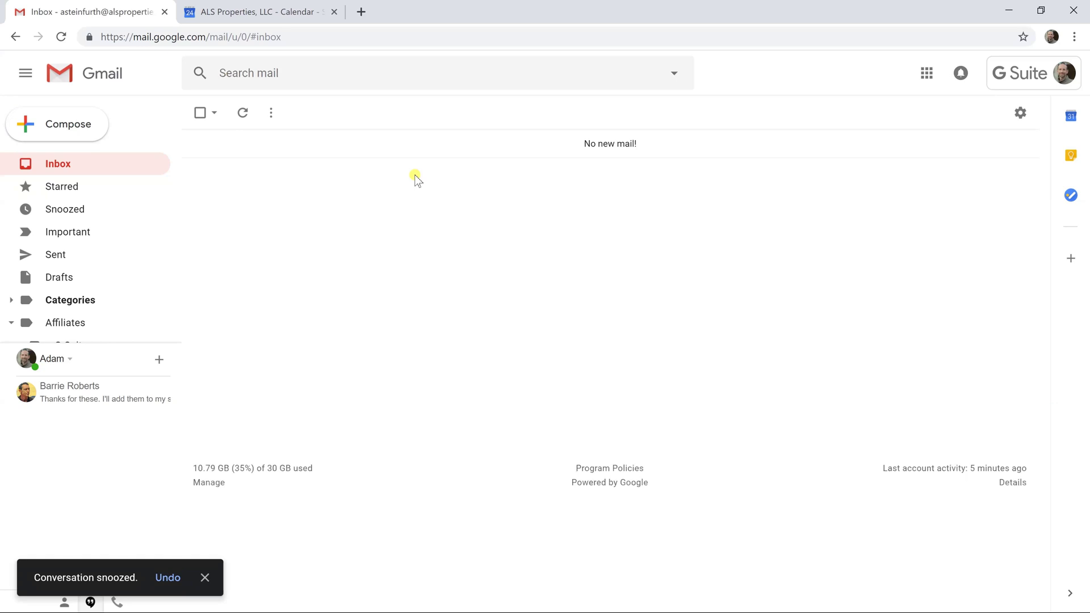